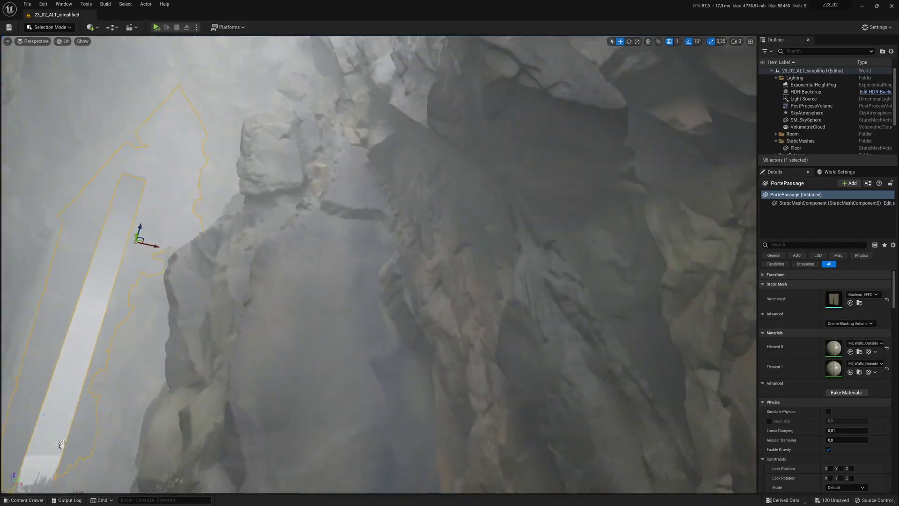
Step: Orbit around the passage rock and select the sharp cliff mesh to frame the foliage-covered base
right_drag(436, 301, 565, 319)
click(388, 307)
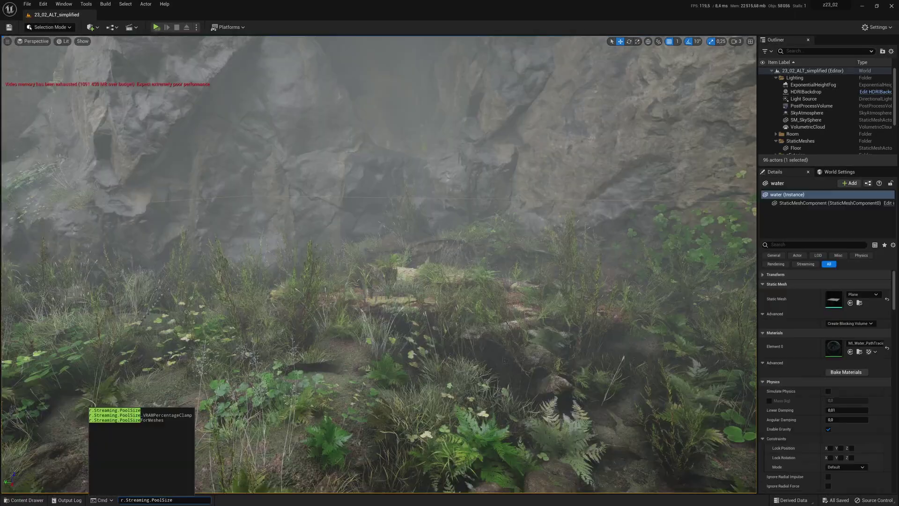
Step: Set r.Streaming.PoolSize to 2000 in the Cmd console
text(1000)
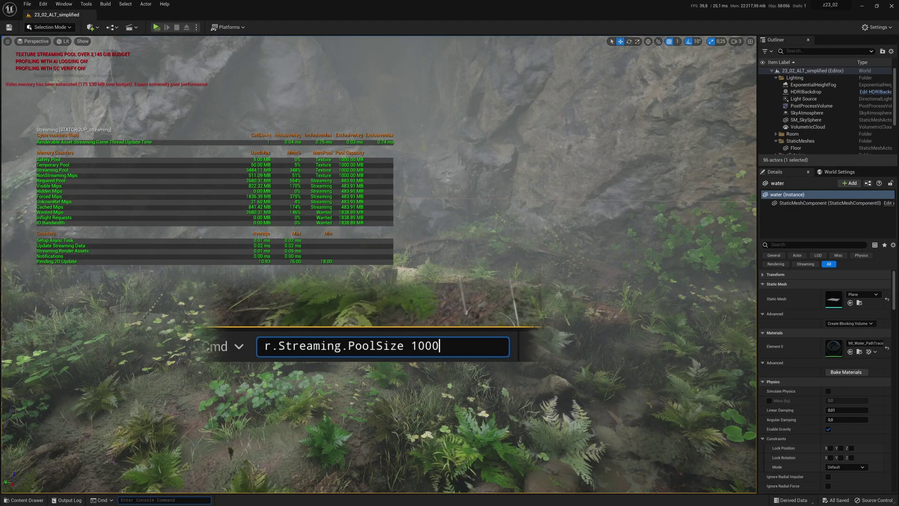
text(2)
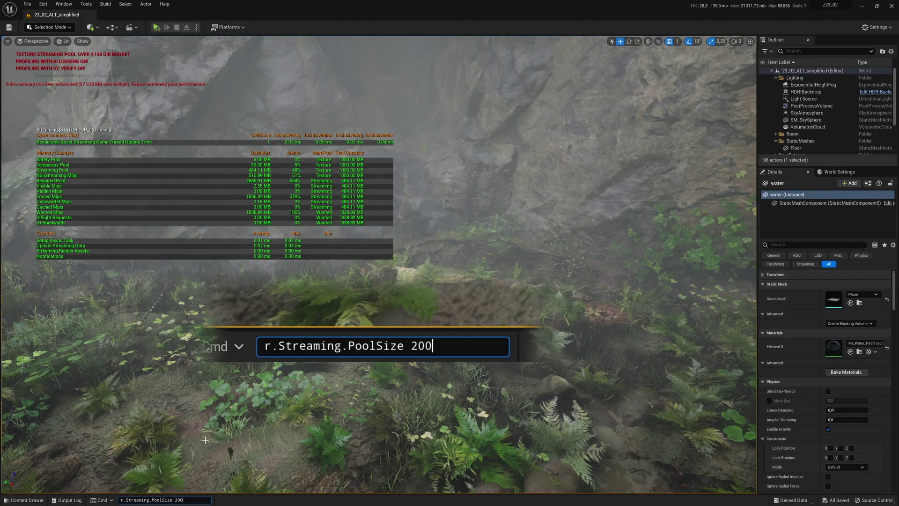
text(000)
key(Return)
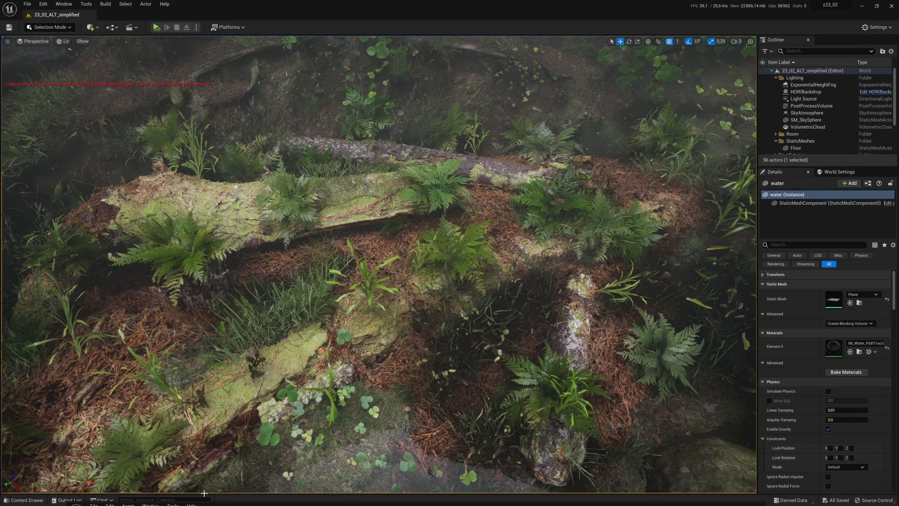
Step: Run stat streaming to show 2680.31 MB required pool against 483.91 MB capacity
text(stat str)
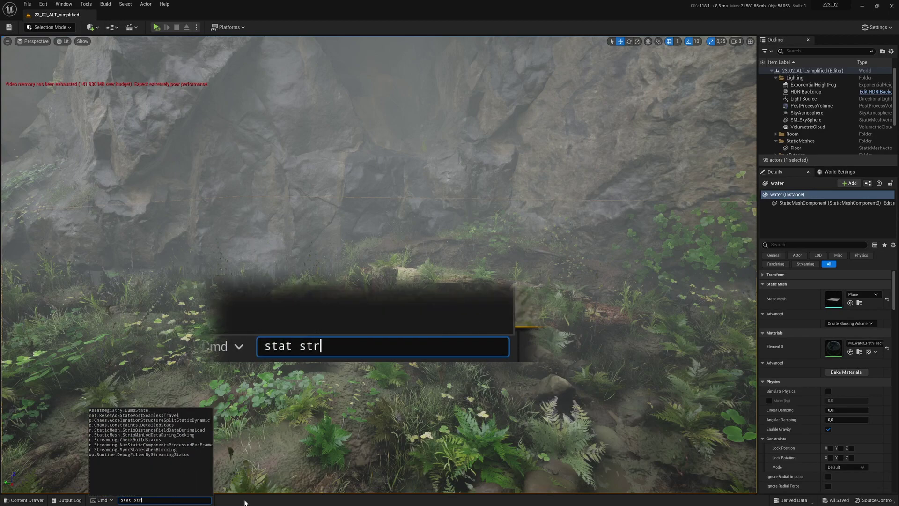
text(eaming)
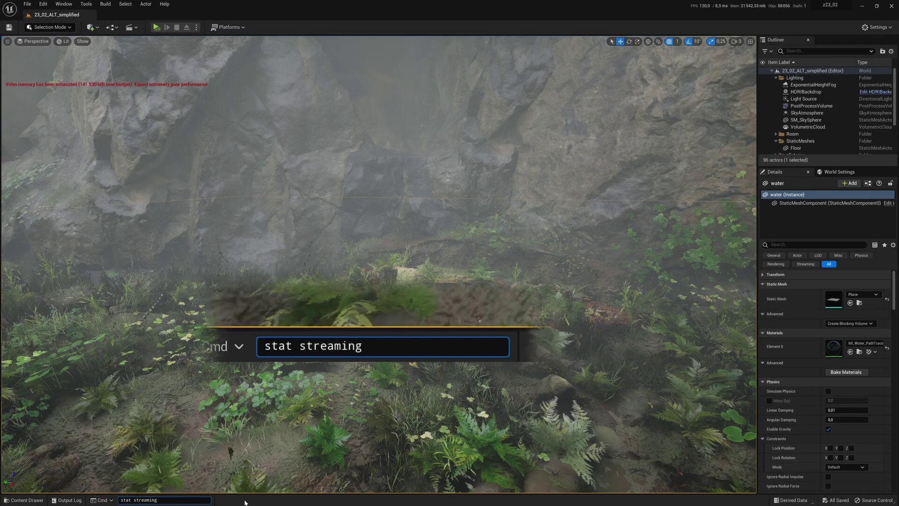
key(Return)
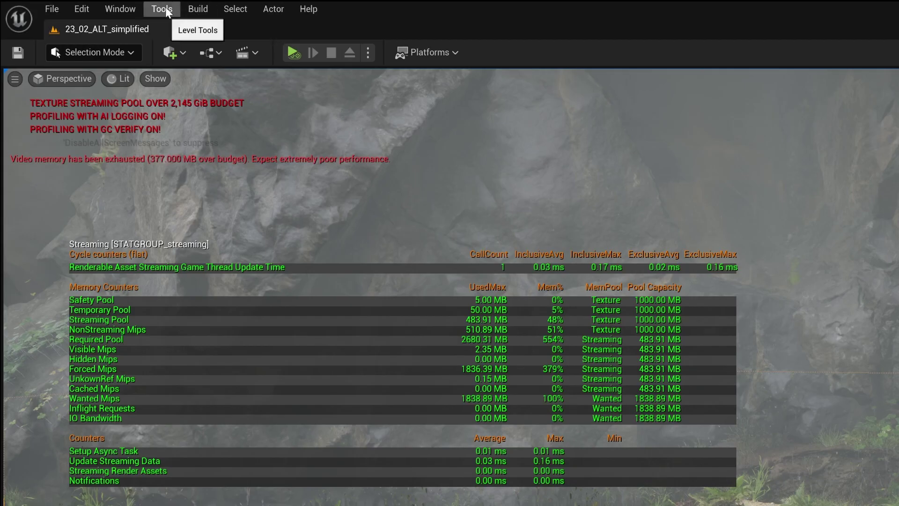
Step: Open Tools > Audit > Statistics on the Texture Stats page and enlarge it to show 8192x8192 Megascans textures
click(164, 8)
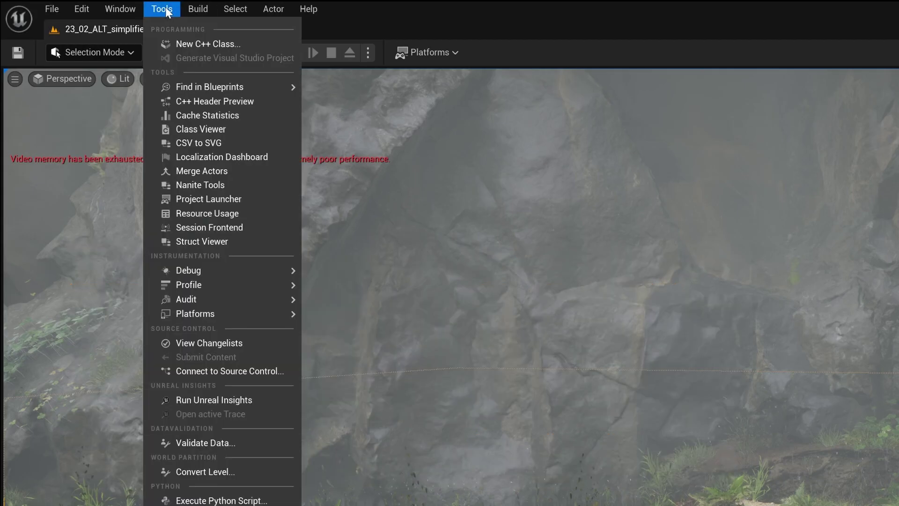
mouse_move(211, 300)
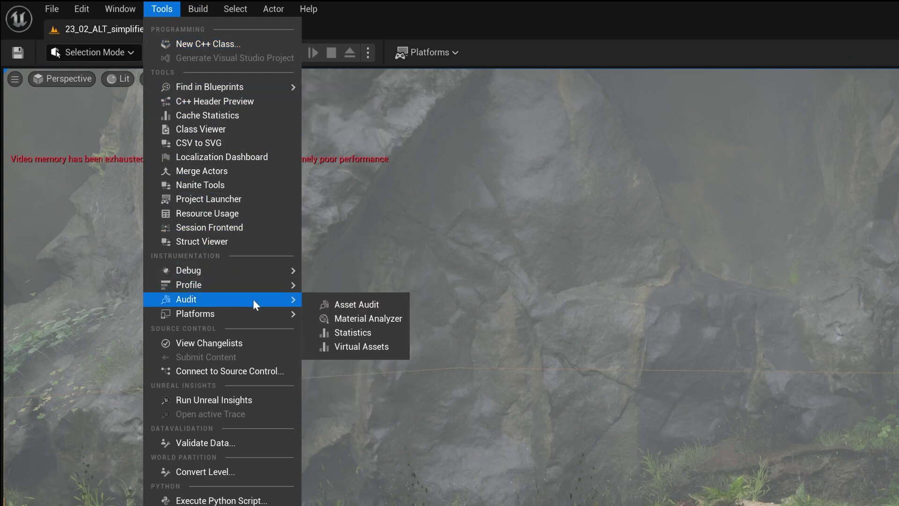
click(356, 333)
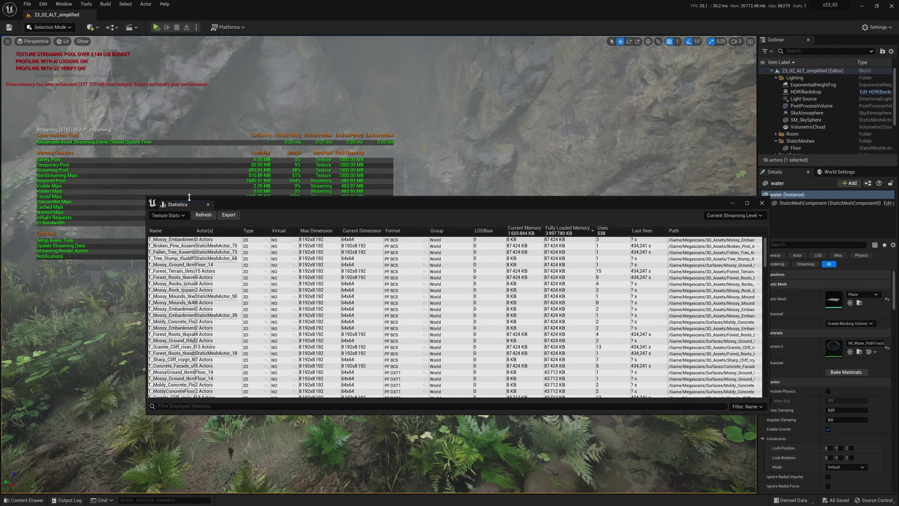
click(182, 216)
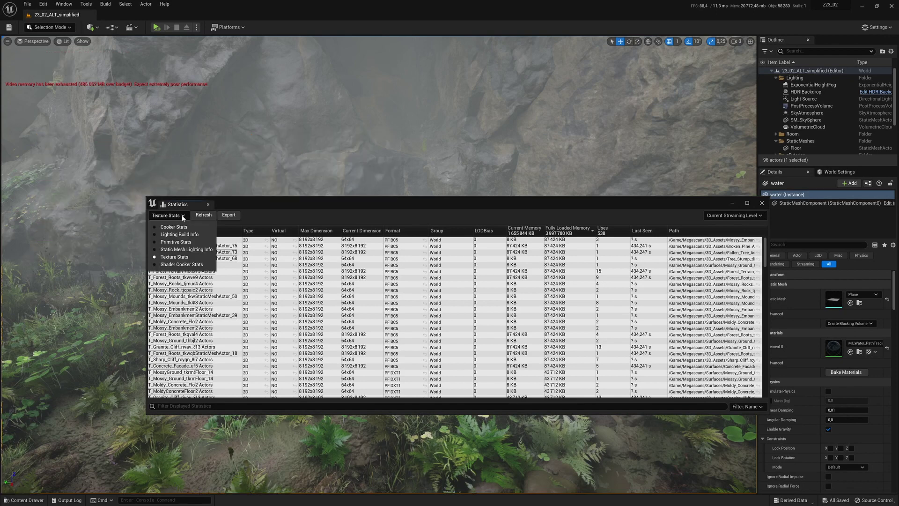
click(181, 257)
drag(284, 201, 221, 164)
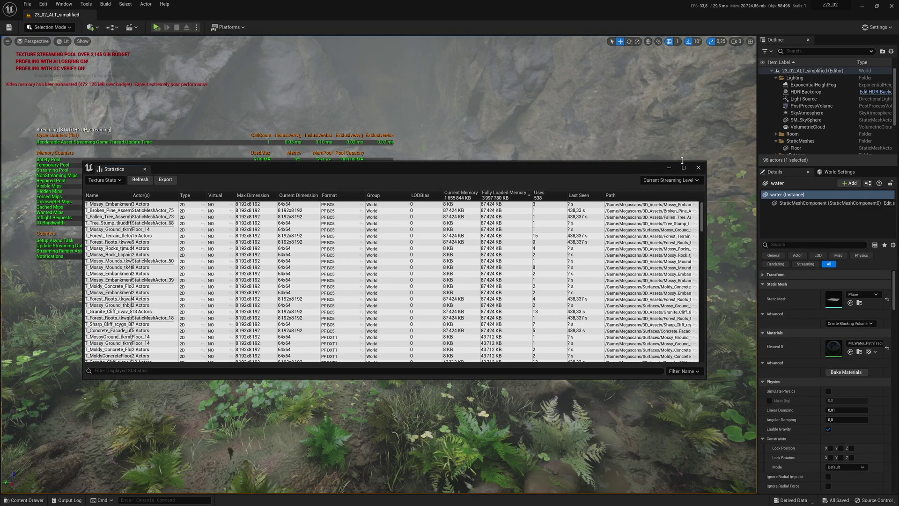
drag(682, 161, 682, 44)
drag(577, 52, 588, 83)
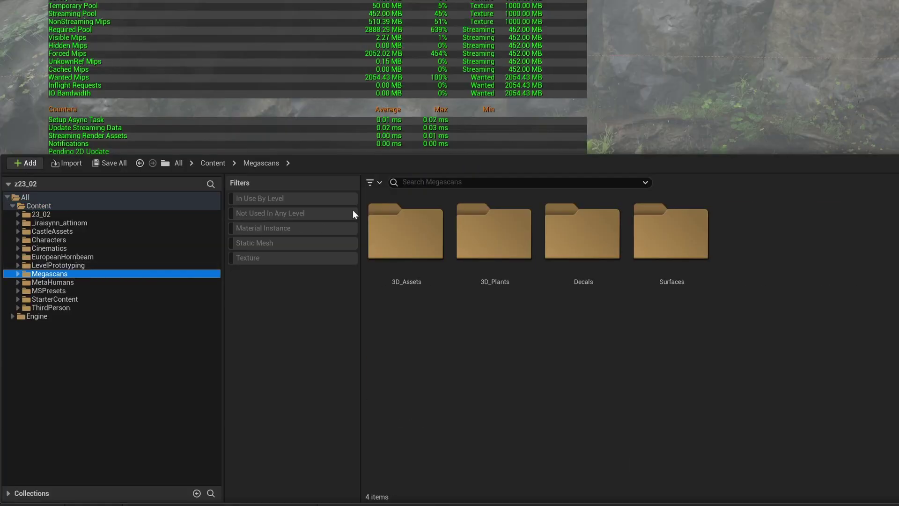
Step: Filter the Megascans folder in the Content Browser to show only textures
click(379, 184)
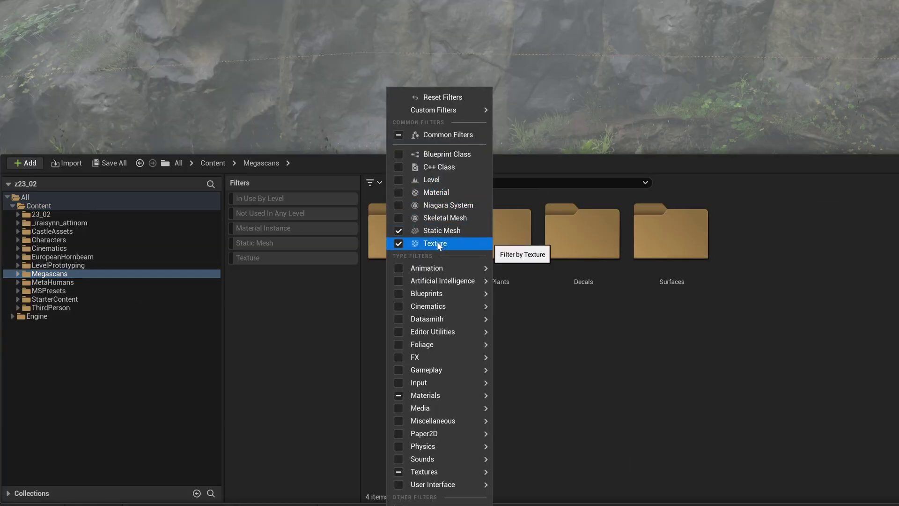
click(264, 262)
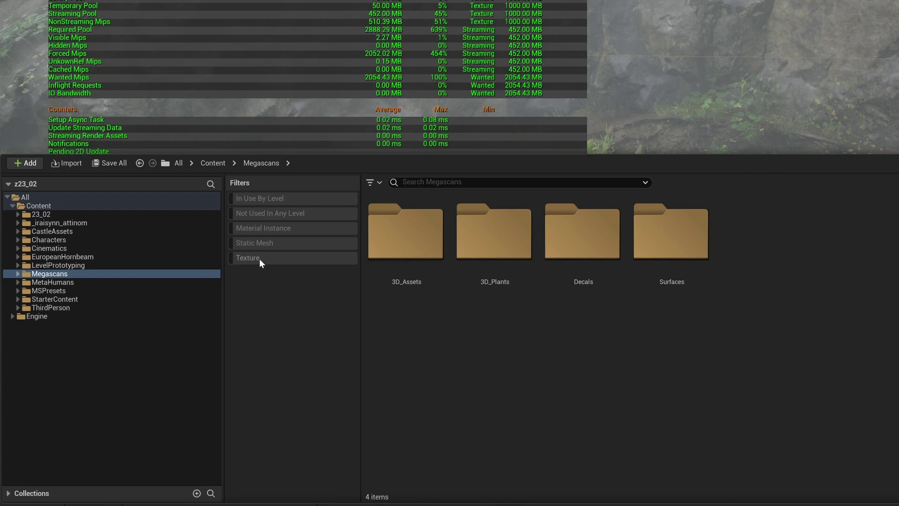
click(261, 259)
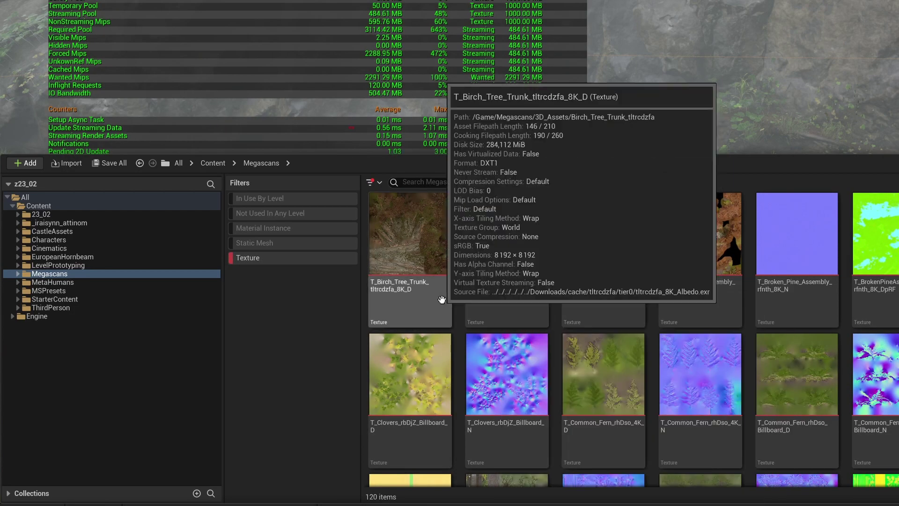
scroll(576, 272, down, 6)
scroll(557, 267, up, 4)
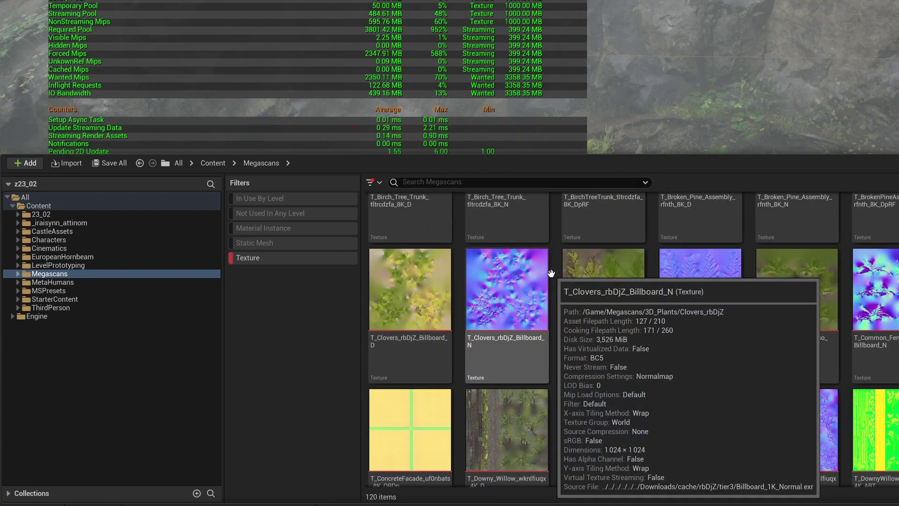
scroll(551, 274, up, 2)
Step: Select all 120 textures and open them in Asset Actions > Bulk Edit via Property Matrix
click(450, 309)
key(ctrl+a)
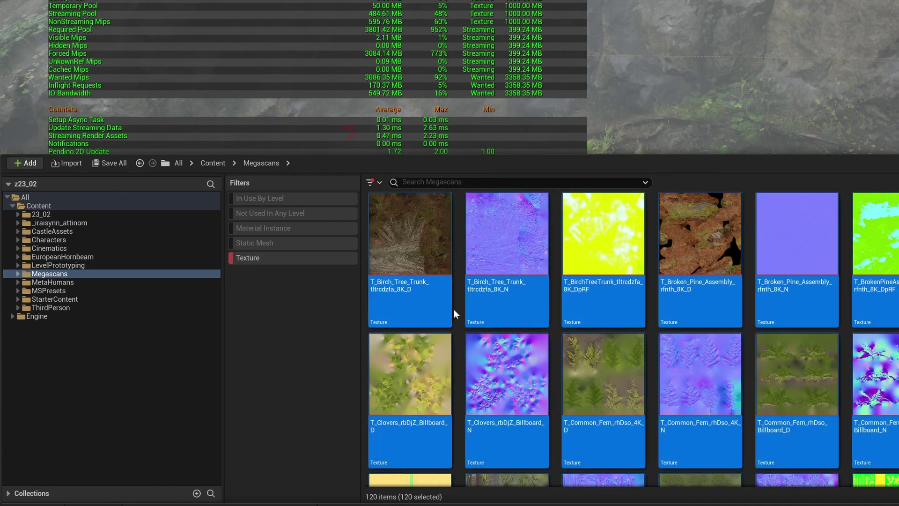
right_click(454, 309)
mouse_move(567, 152)
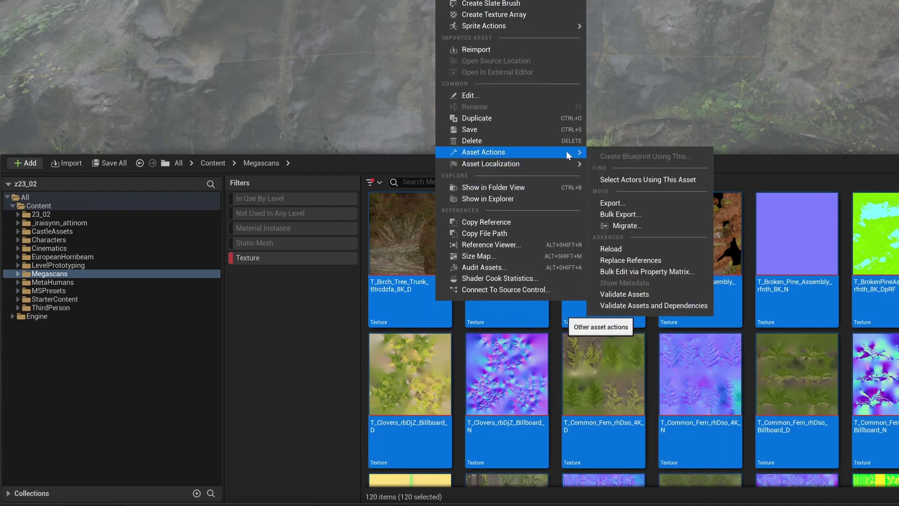
click(695, 272)
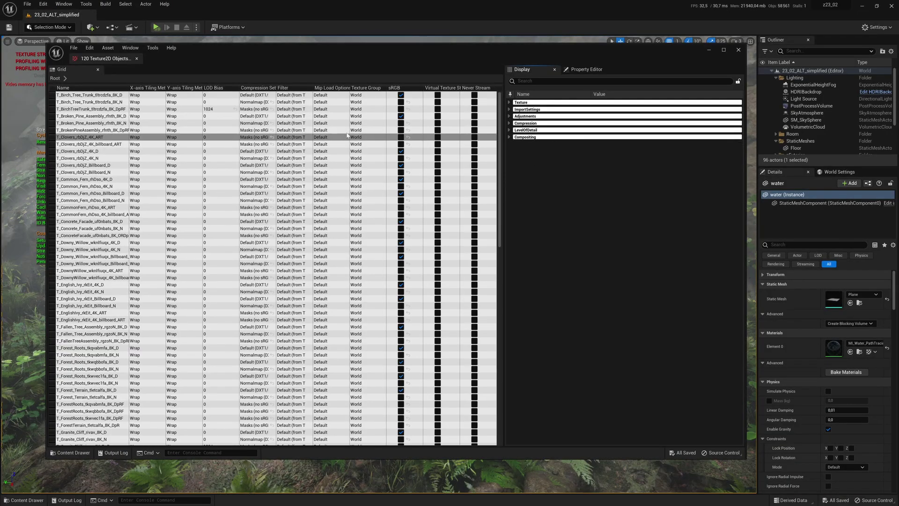
Step: Pin the Compression > Maximum Texture Size column and set it to 2048 for the selected textures
click(510, 123)
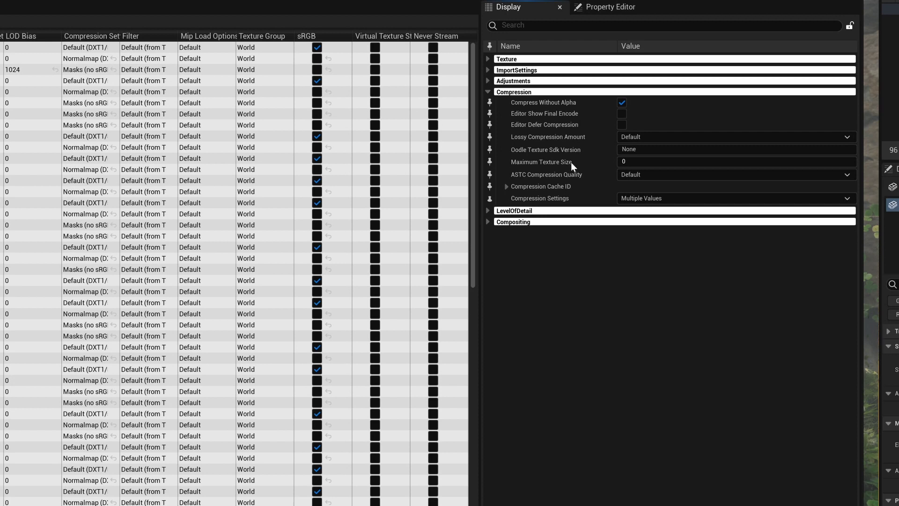
click(491, 162)
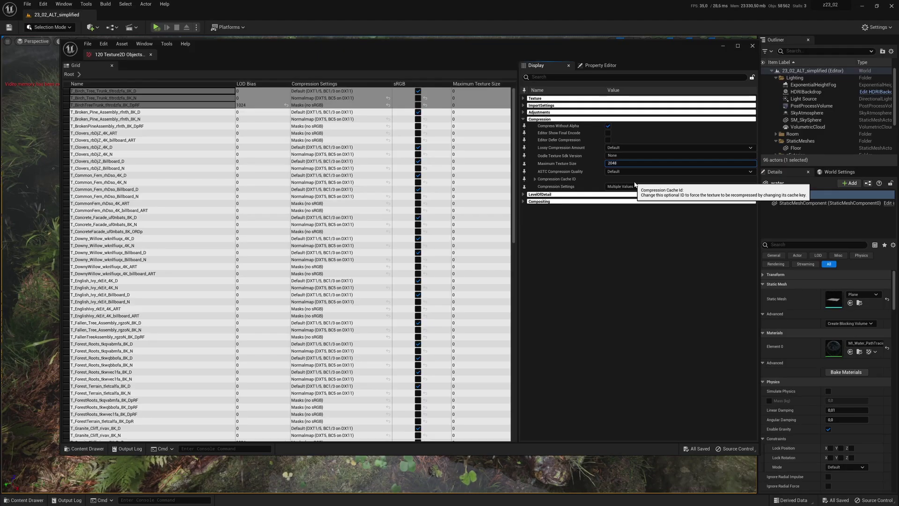
key(Return)
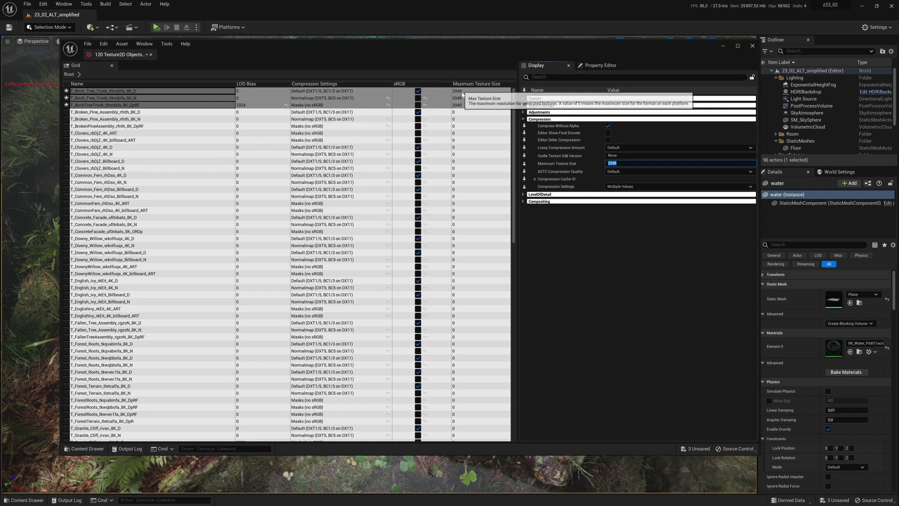
drag(292, 57, 285, 480)
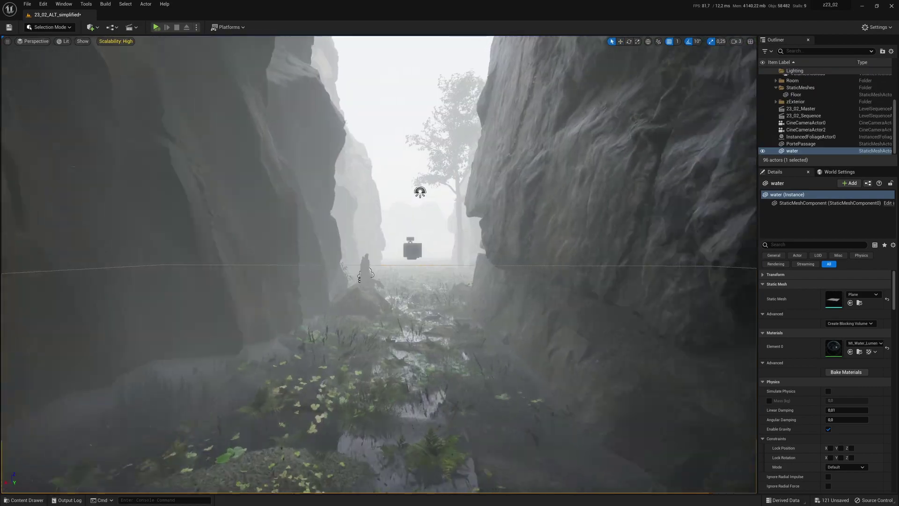
Step: Set Maximum Texture Size to 1024 for the second texture and 512 for the third, then show stat streaming
key(w)
right_drag(379, 264, 328, 276)
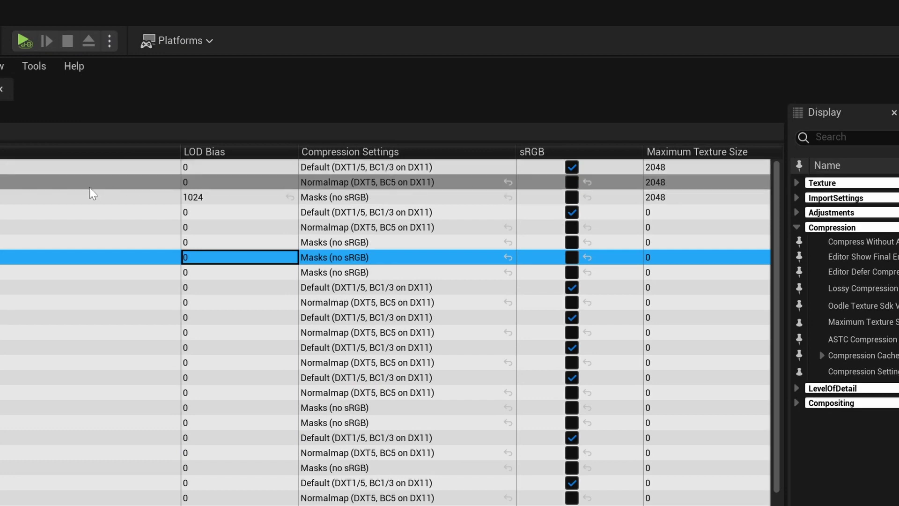
click(674, 183)
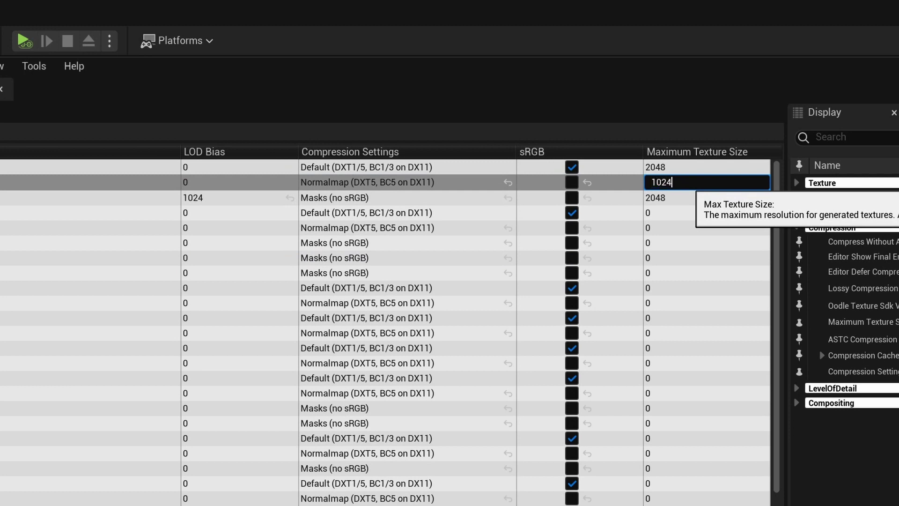
click(674, 197)
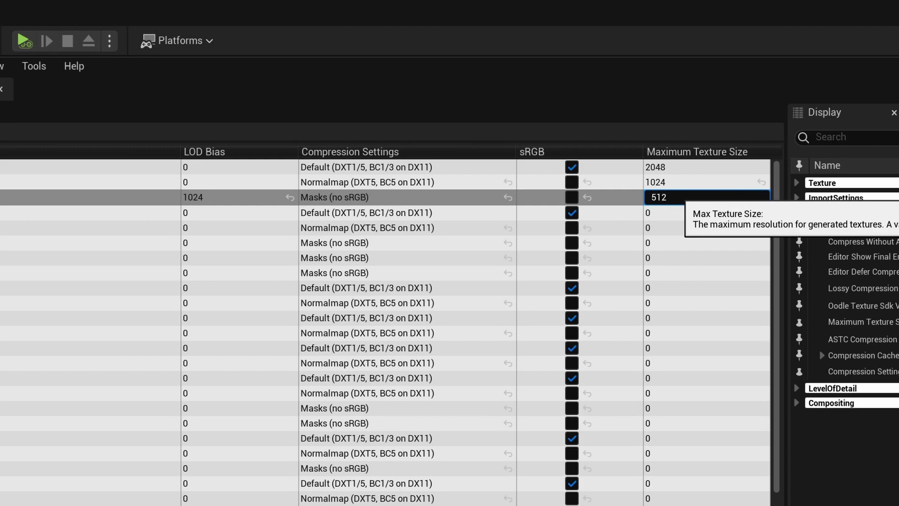
click(651, 212)
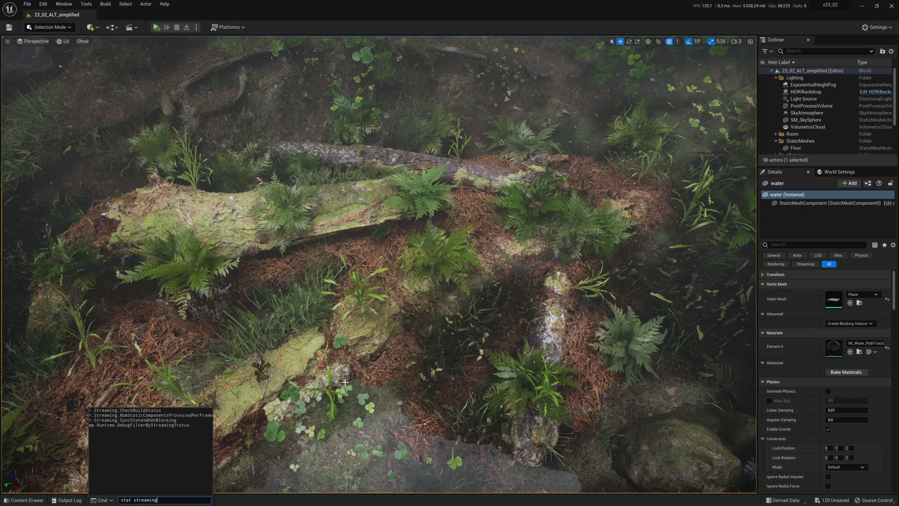
key(Return)
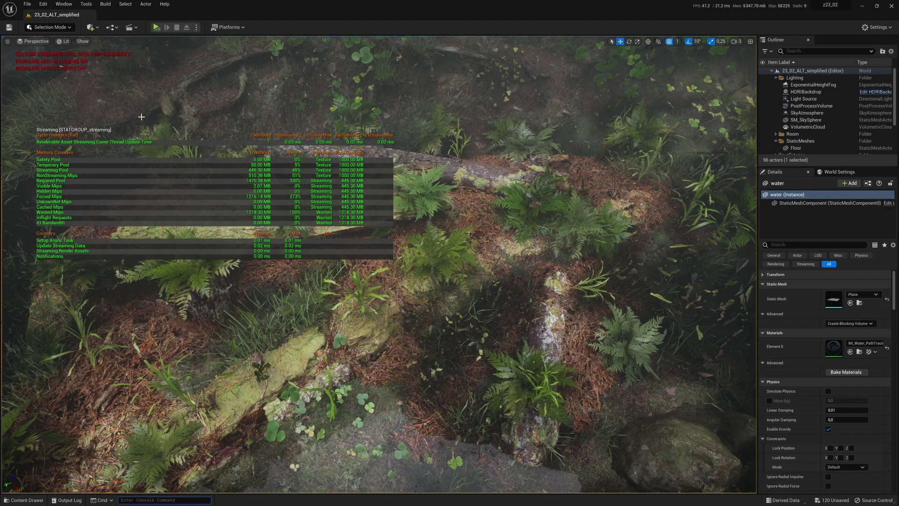
Step: Open the Texture Stats window from Tools > Audit > Statistics and reposition it
click(64, 4)
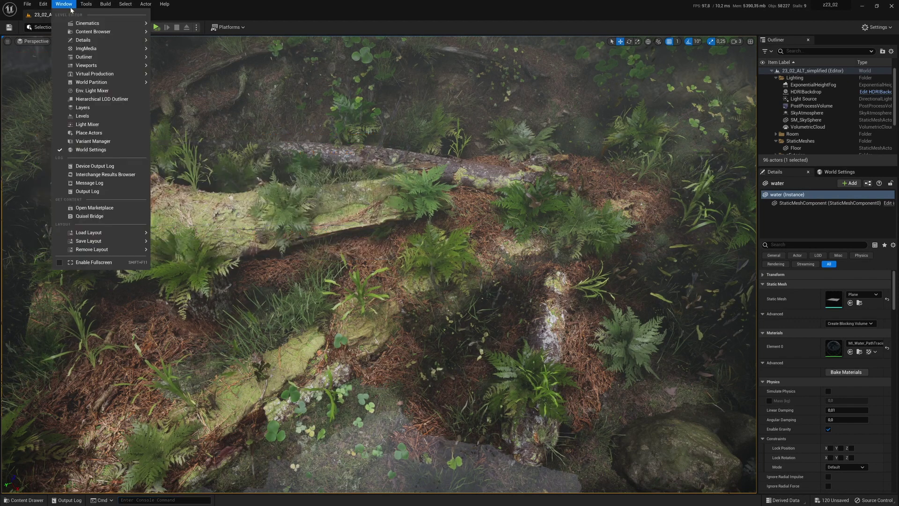
click(86, 5)
mouse_move(134, 160)
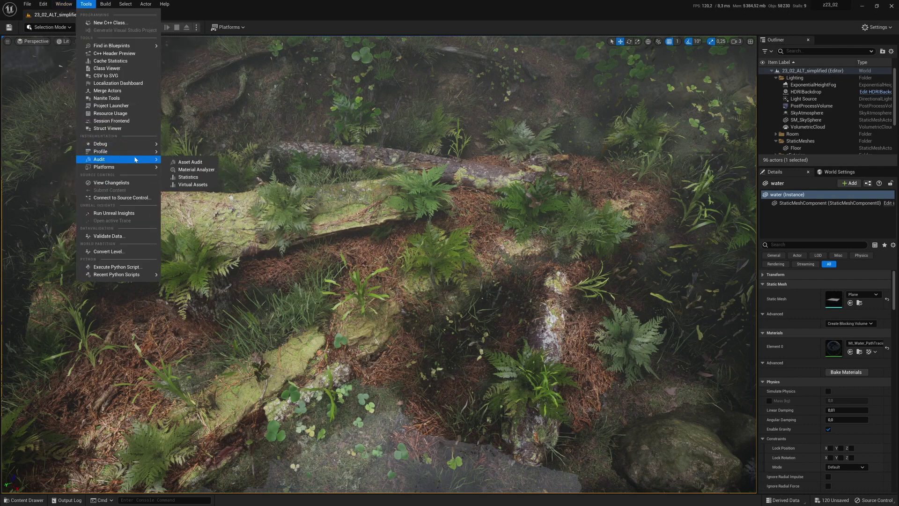
click(188, 179)
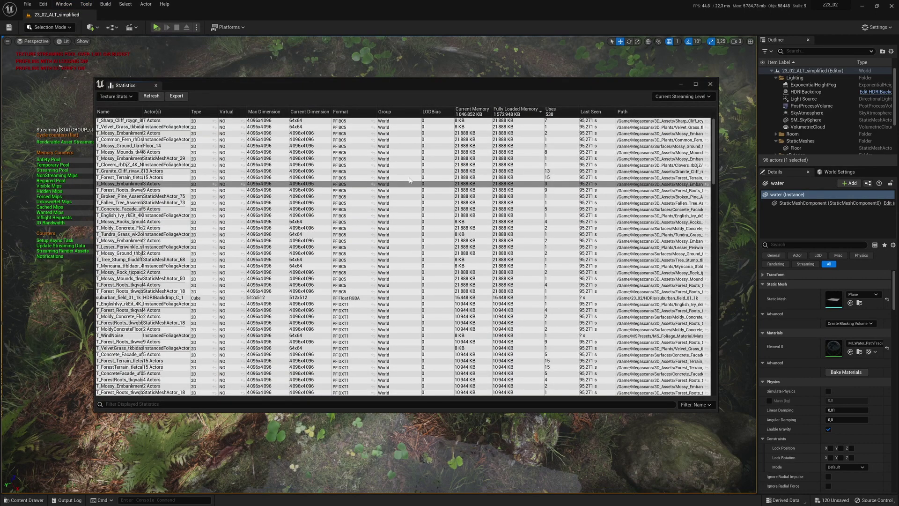
drag(383, 83, 395, 90)
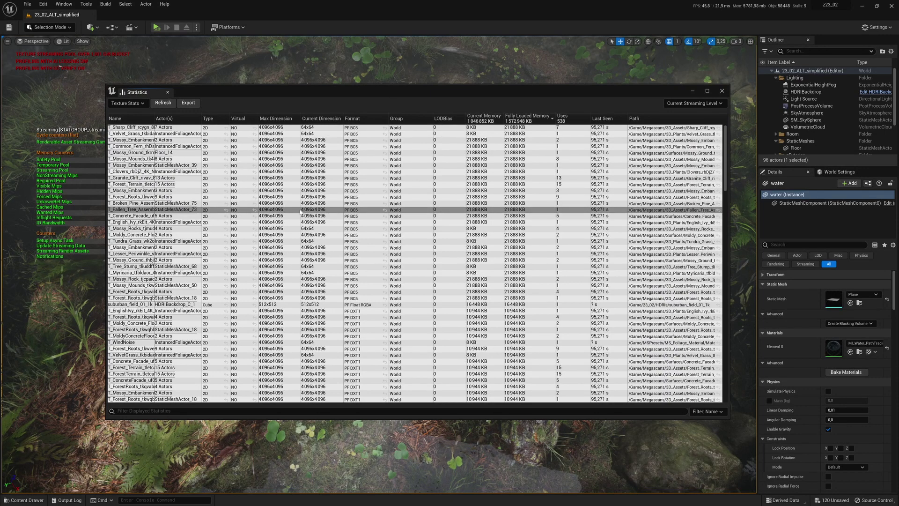
scroll(301, 213, down, 5)
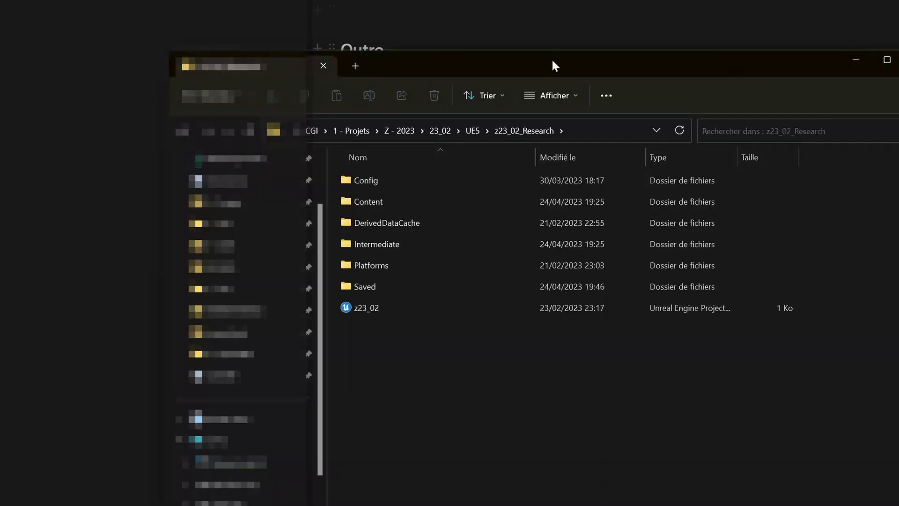
Step: Enter the Config folder and open DefaultEngine.ini, not the backup, in Notepad
drag(553, 66, 539, 14)
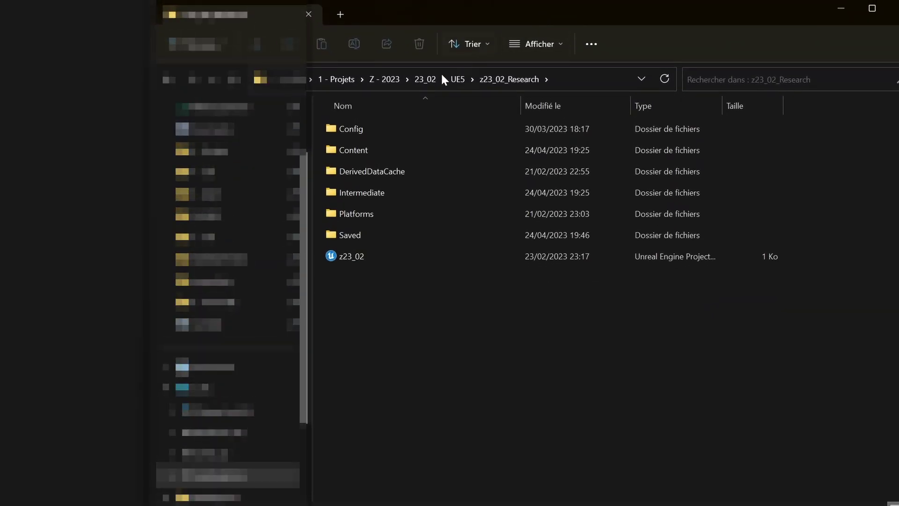
double_click(371, 129)
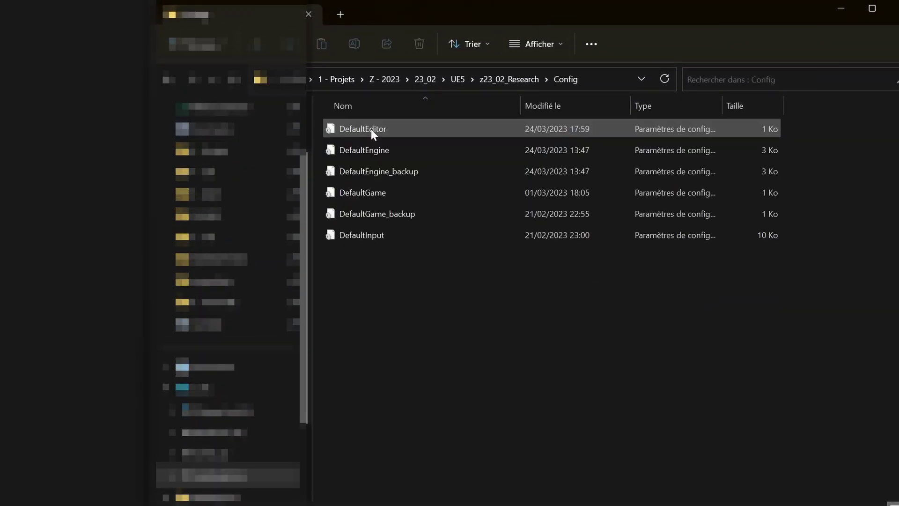
click(391, 150)
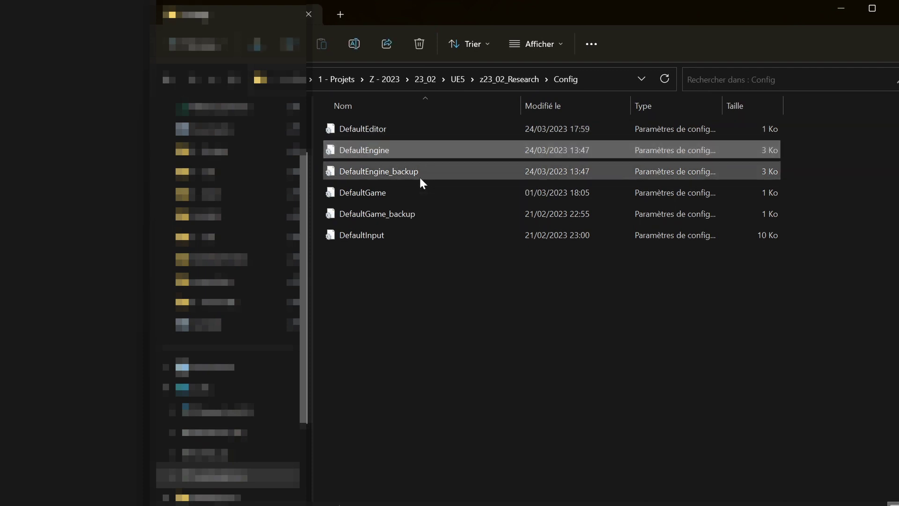
click(420, 176)
click(402, 152)
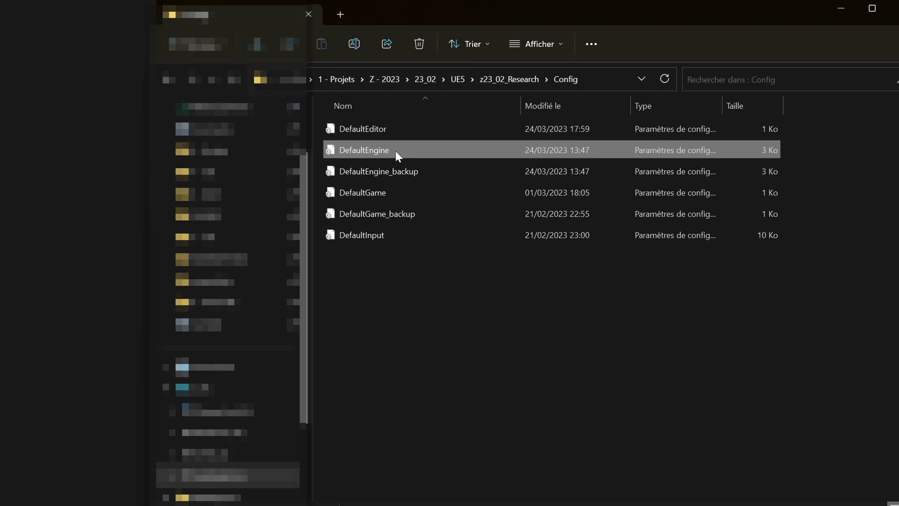
double_click(395, 151)
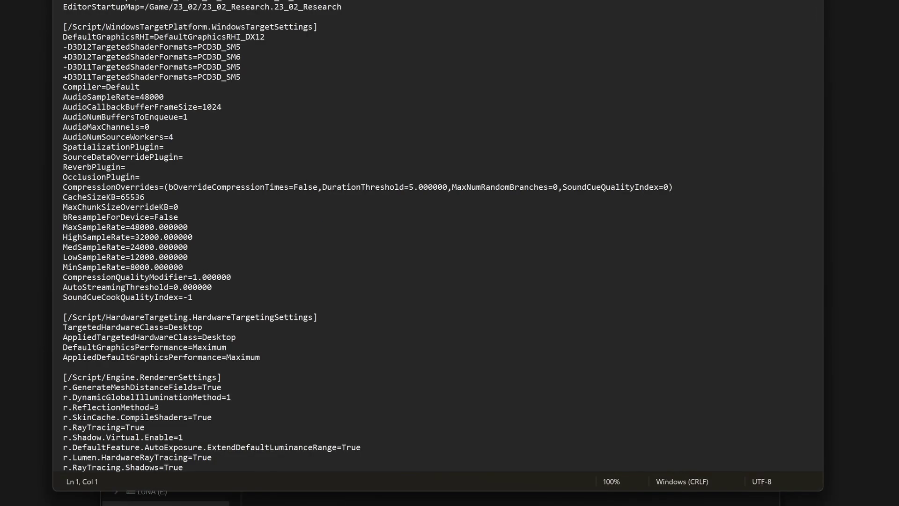
Step: Scroll through DefaultEngine.ini past r.Lumen.HardwareRayTracing=True and r.PathTracing=True toward the Engine sections
scroll(499, 234, down, 5)
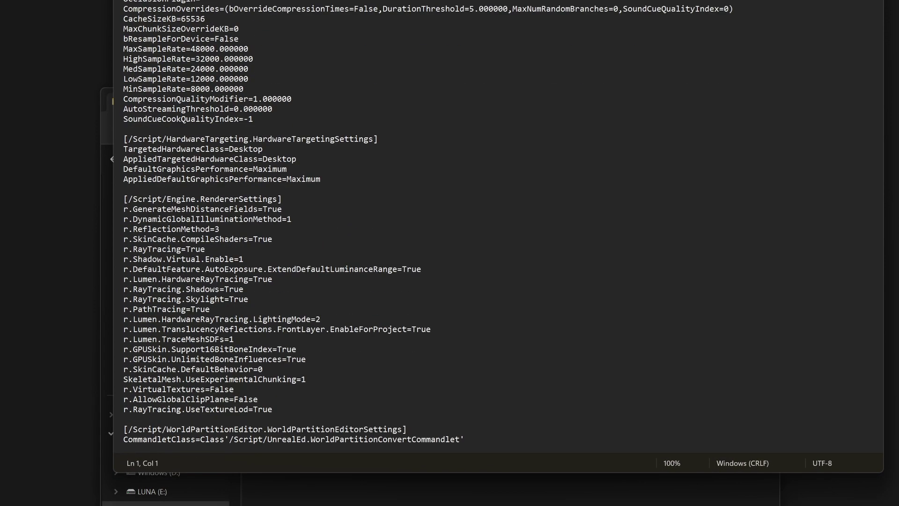
scroll(501, 227, down, 2)
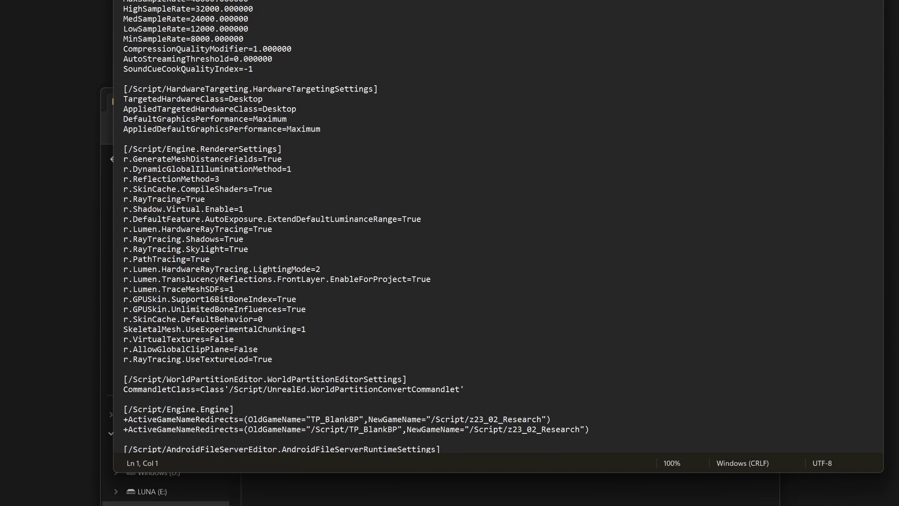